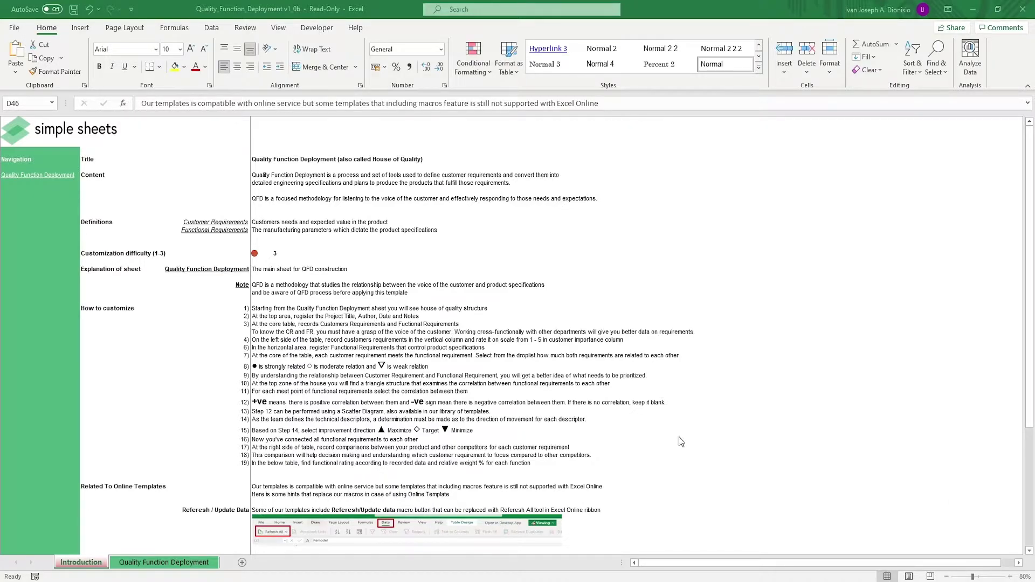
# Review the title notes, the customization difficulty rating of 3 and the sheet explanation notes
pyautogui.moveTo(256, 160); pyautogui.dragTo(258, 197)
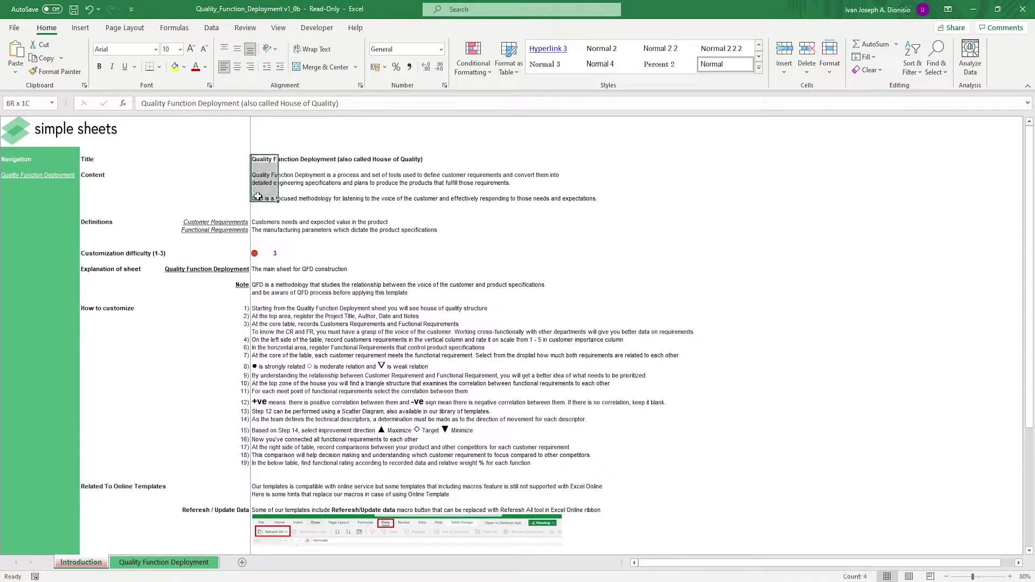
pyautogui.click(263, 251)
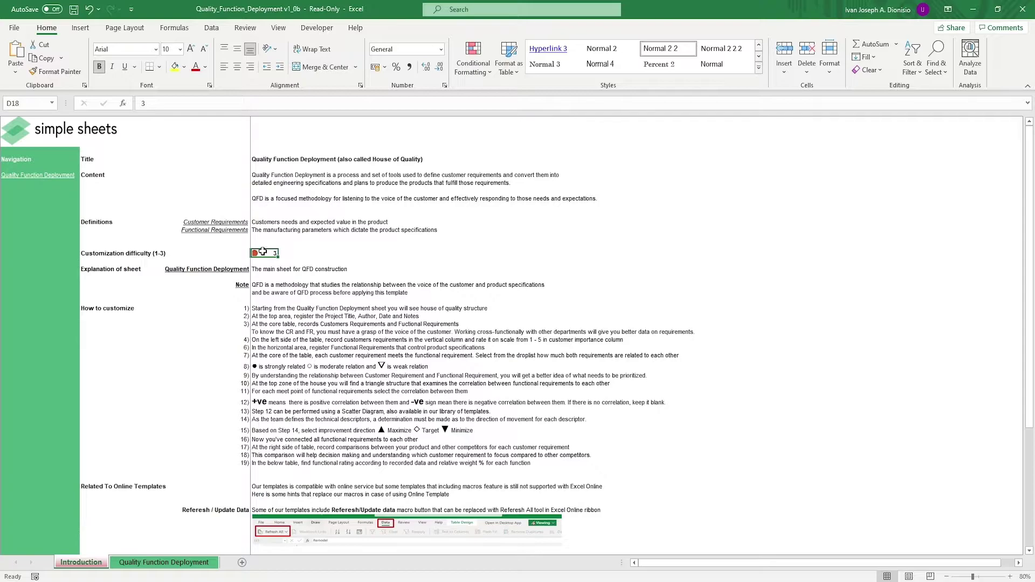
pyautogui.moveTo(263, 270); pyautogui.dragTo(257, 465)
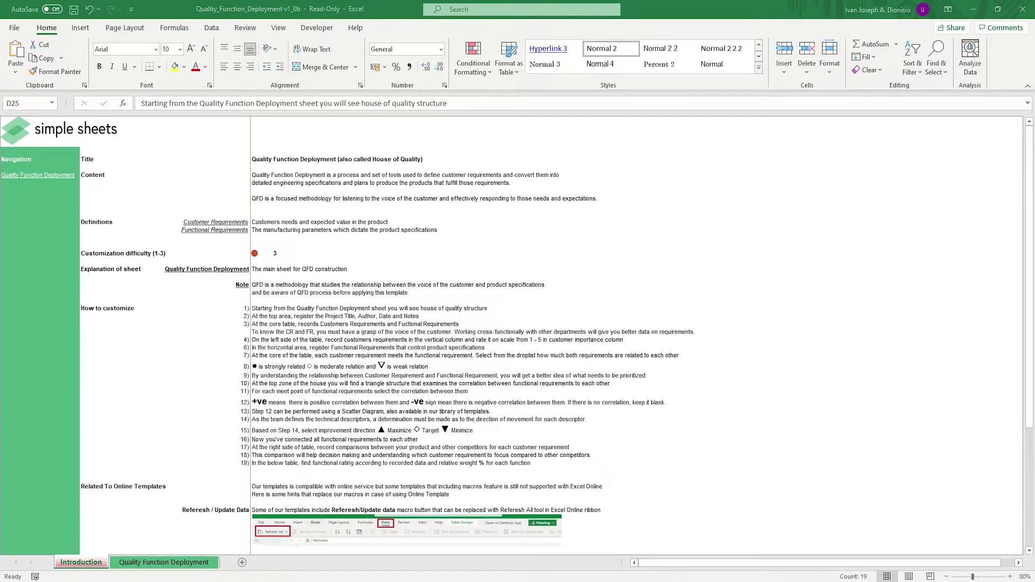
pyautogui.scroll(-5, 770, 443)
# Clear the column D selection and move to the Quality Function Deployment sheet
pyautogui.scroll(-4, 770, 442)
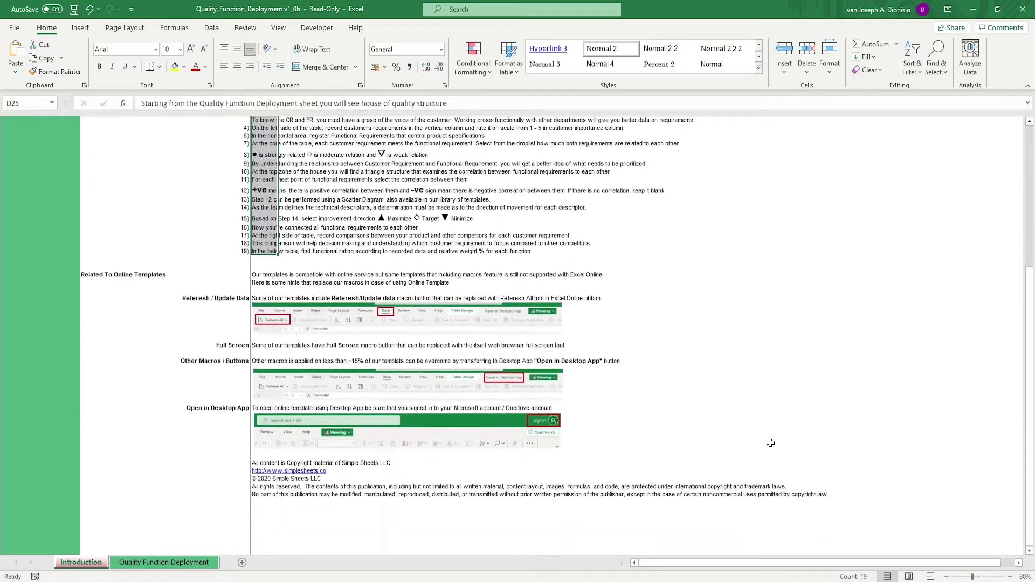
pyautogui.click(770, 443)
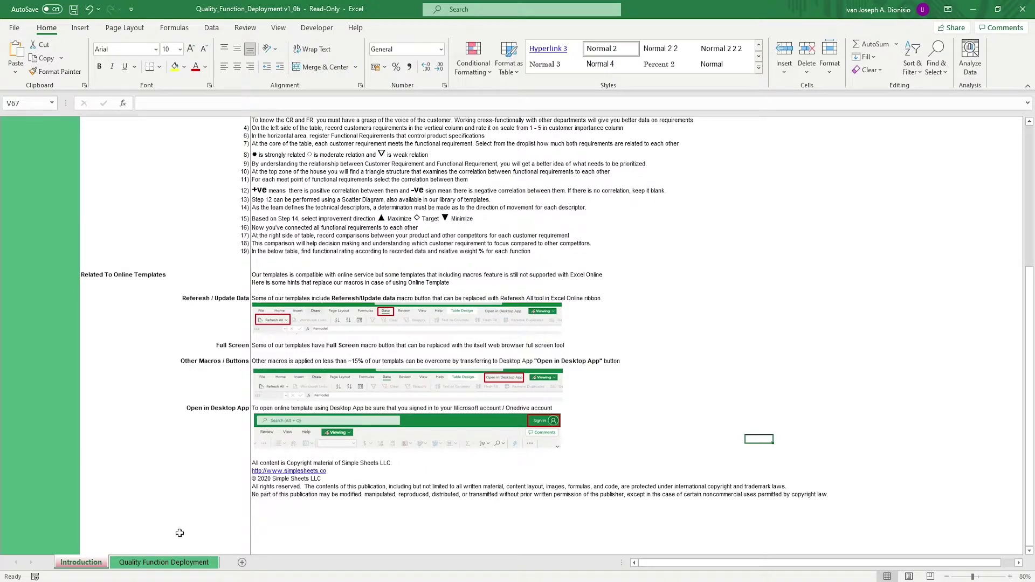
pyautogui.click(162, 562)
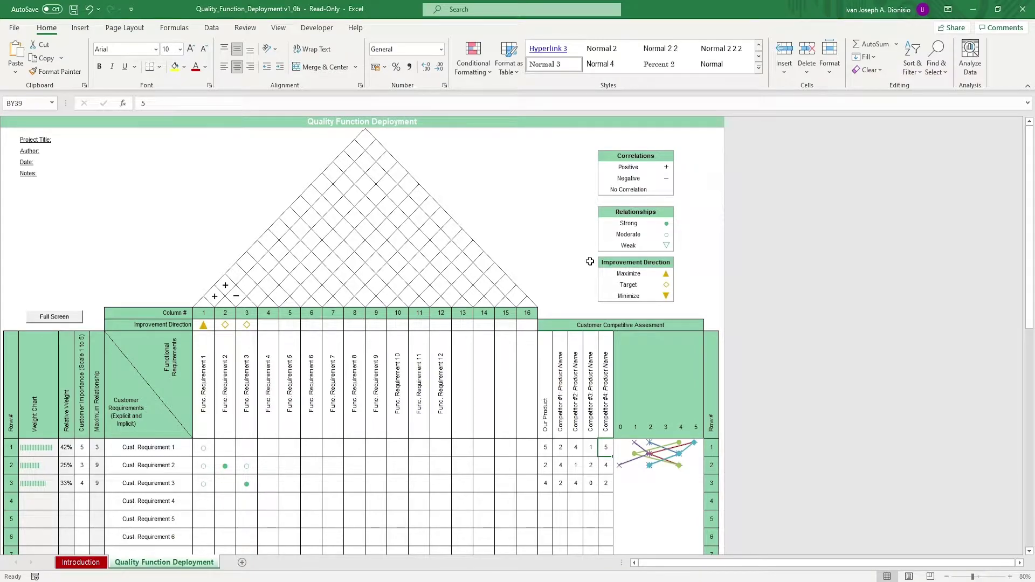
pyautogui.scroll(-2, 590, 261)
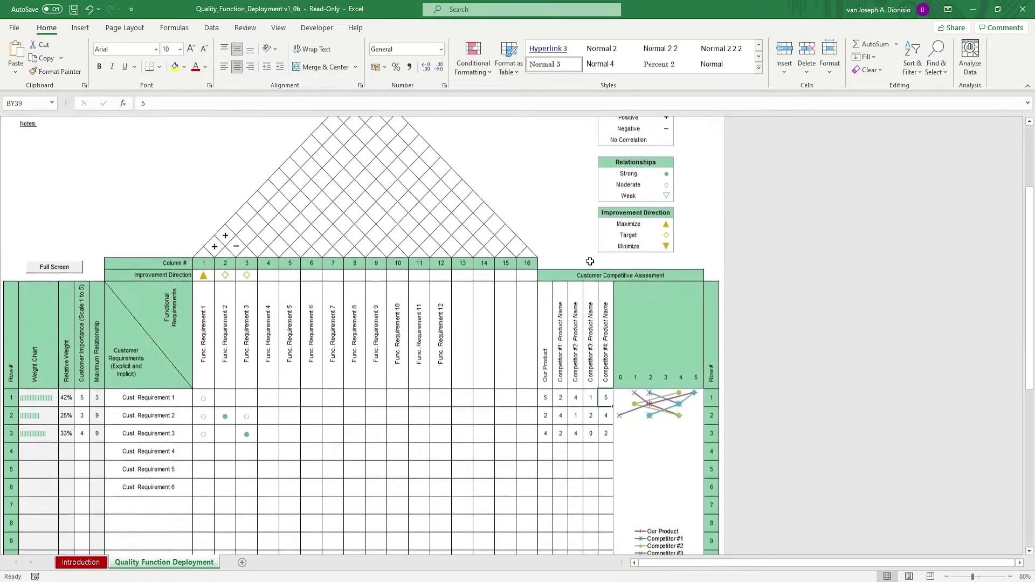
pyautogui.moveTo(225, 322); pyautogui.dragTo(415, 324)
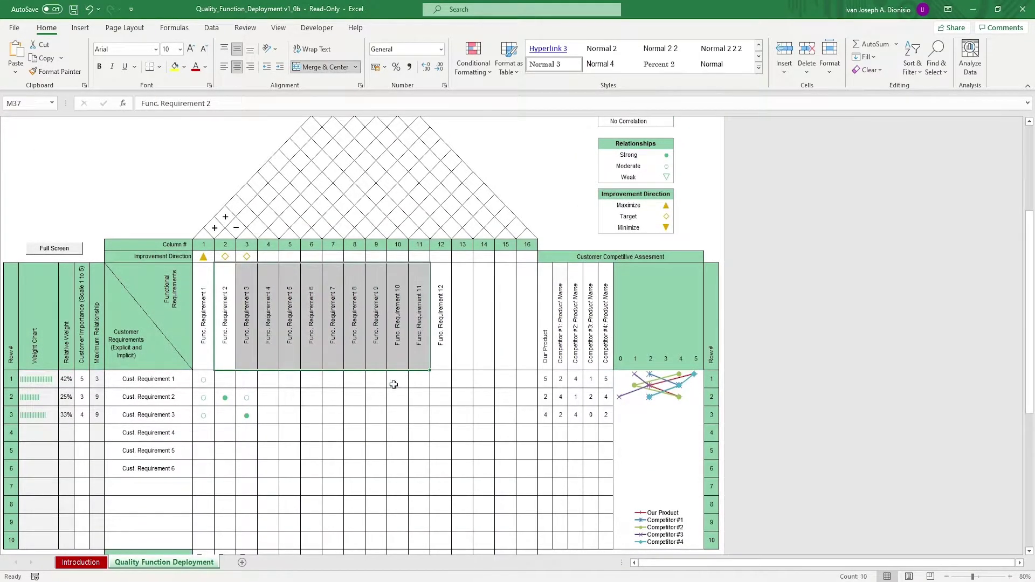
pyautogui.moveTo(289, 397); pyautogui.dragTo(331, 510)
pyautogui.click(354, 466)
pyautogui.scroll(-1, 173, 420)
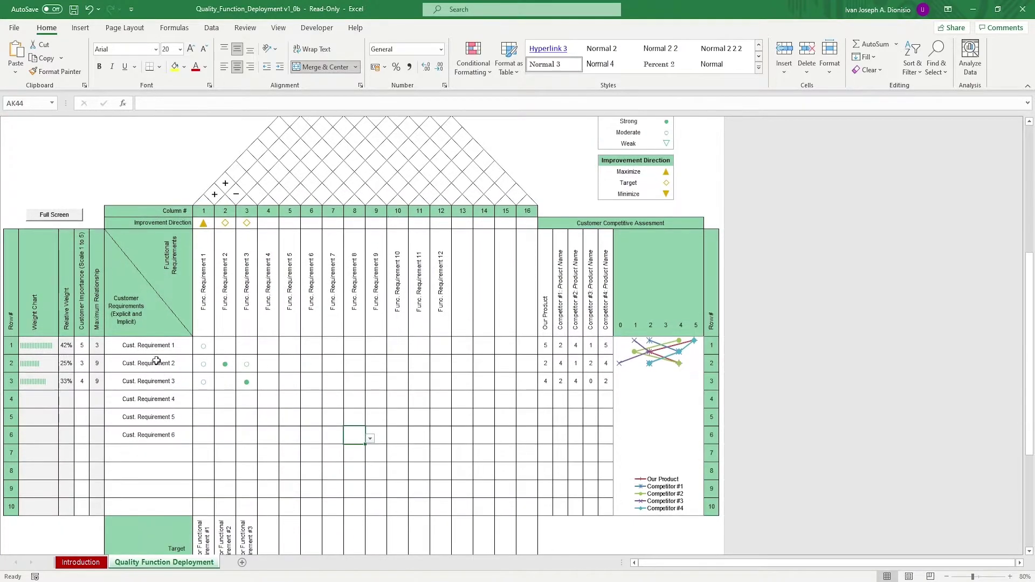
pyautogui.click(151, 330)
pyautogui.click(127, 323)
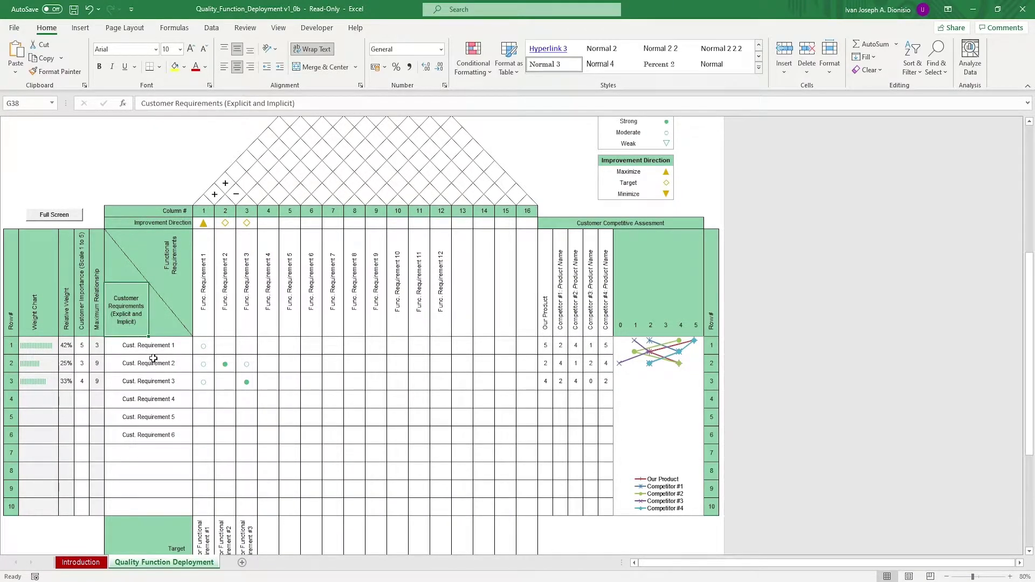
pyautogui.moveTo(162, 346); pyautogui.dragTo(161, 502)
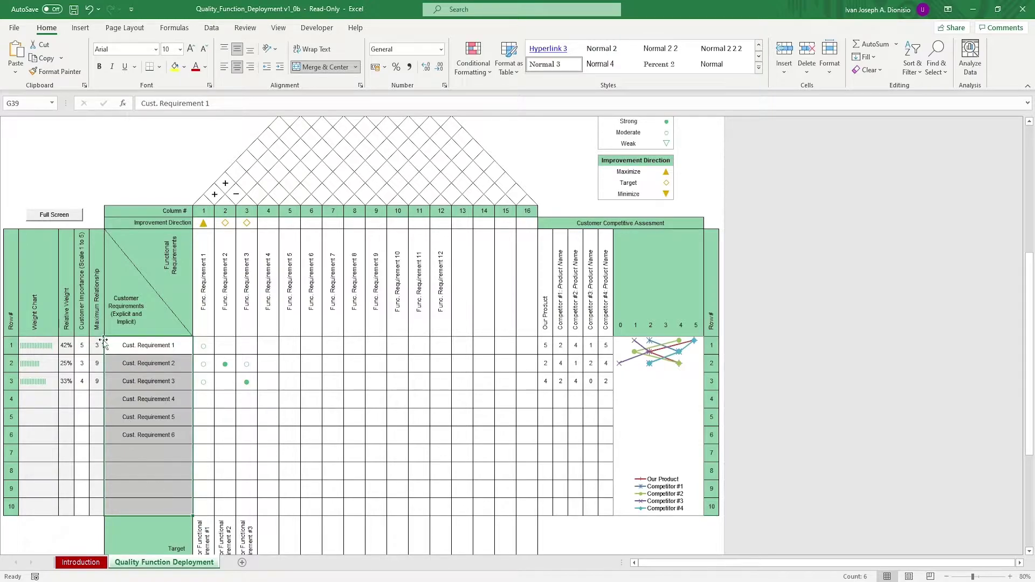
pyautogui.click(85, 316)
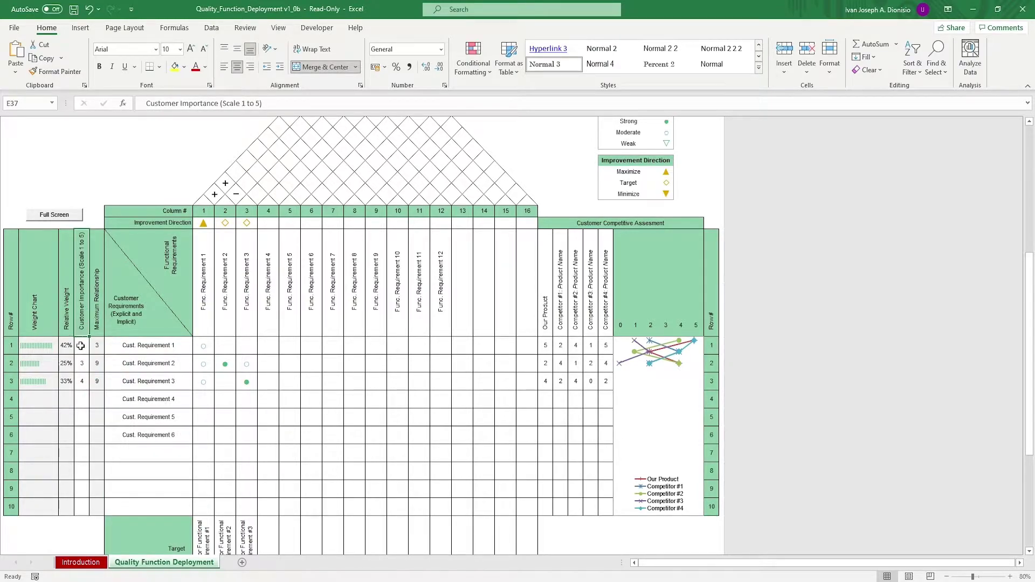
pyautogui.moveTo(82, 345); pyautogui.dragTo(78, 511)
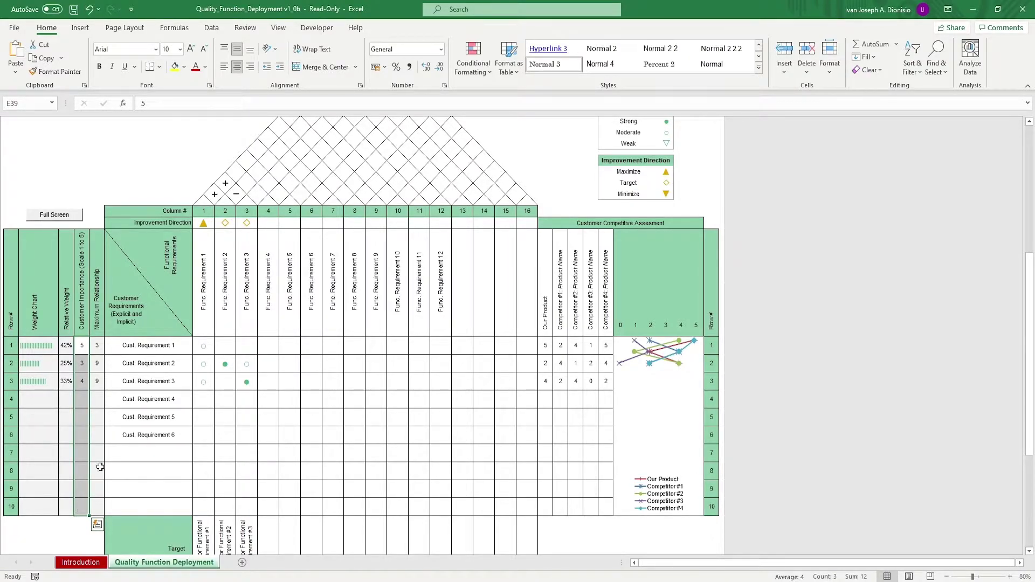
# Inspect the sixteen functional requirement headers and Cust. Requirement 1's existing relationship symbols
pyautogui.click(209, 303)
pyautogui.moveTo(209, 303); pyautogui.dragTo(519, 317)
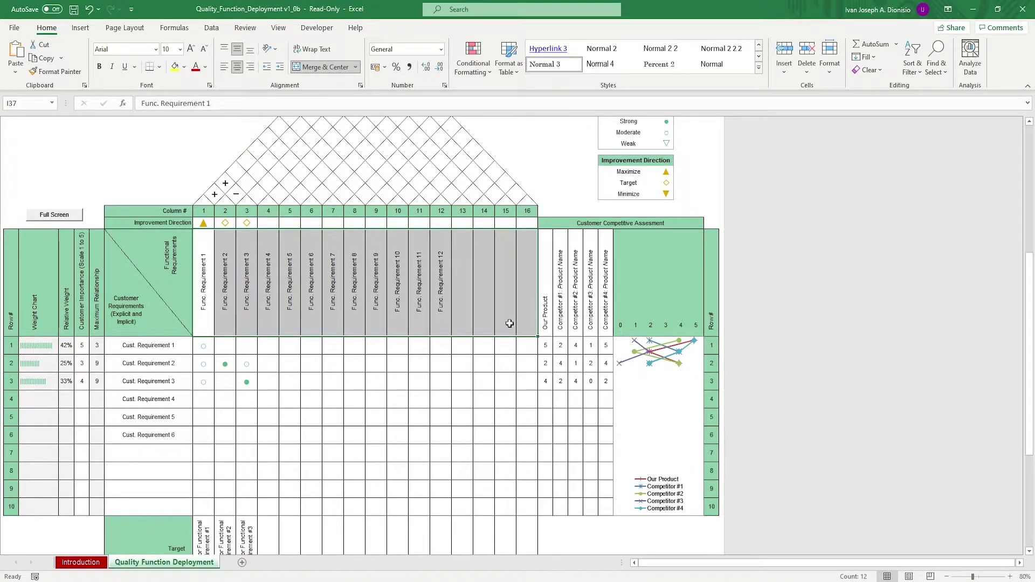
pyautogui.moveTo(203, 344); pyautogui.dragTo(528, 507)
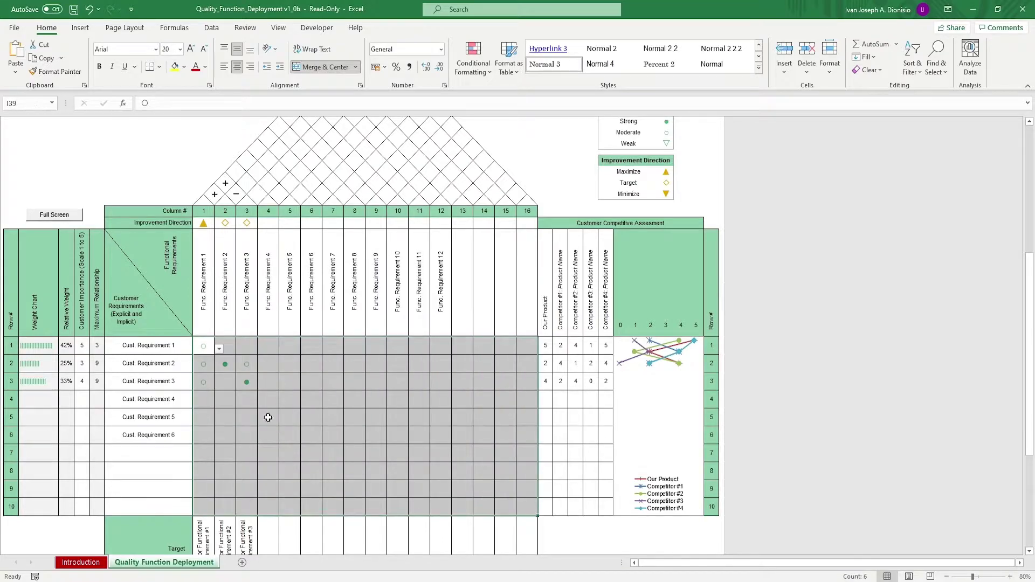
pyautogui.click(244, 369)
pyautogui.click(182, 348)
pyautogui.click(204, 345)
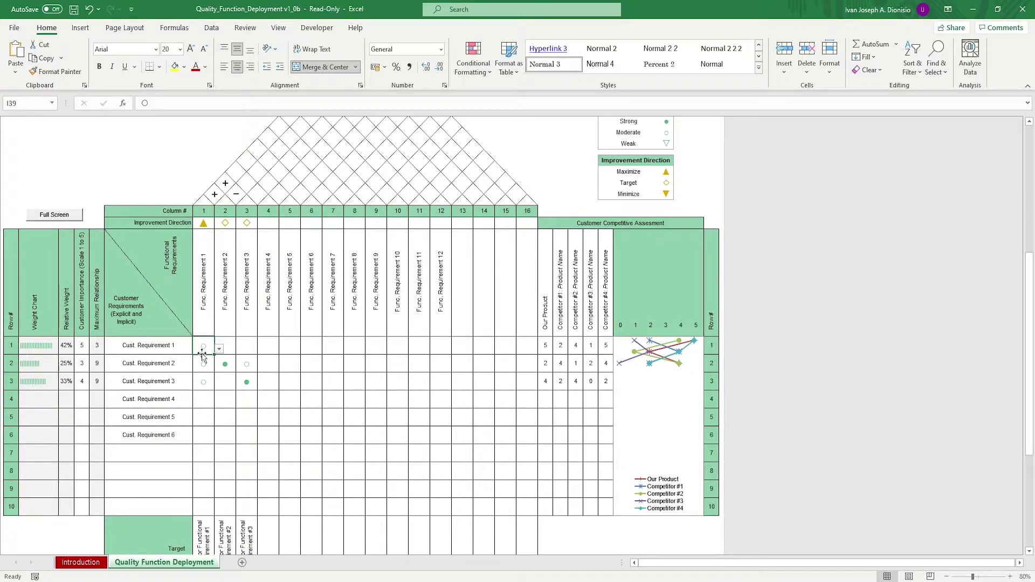
pyautogui.click(174, 349)
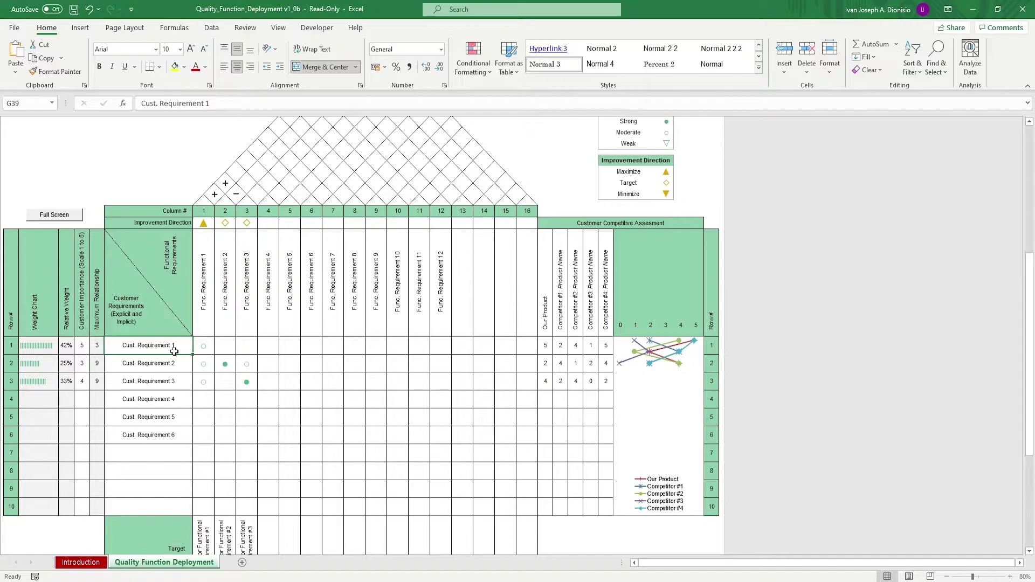
pyautogui.click(208, 346)
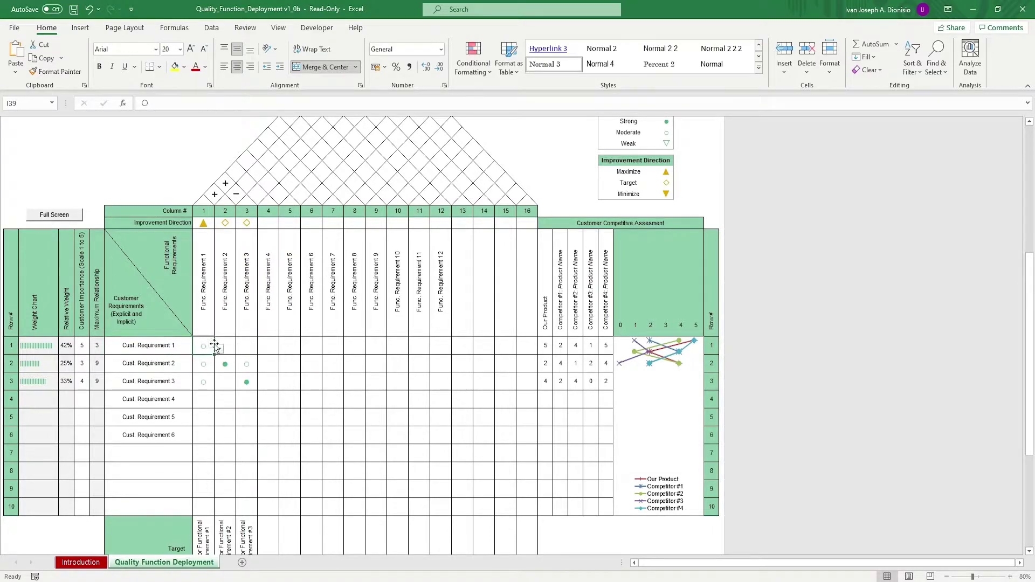
# Set cell U39 (Requirement 1 × Func. Requirement 4) to ▽ Weak after trying ● and ○
pyautogui.click(264, 344)
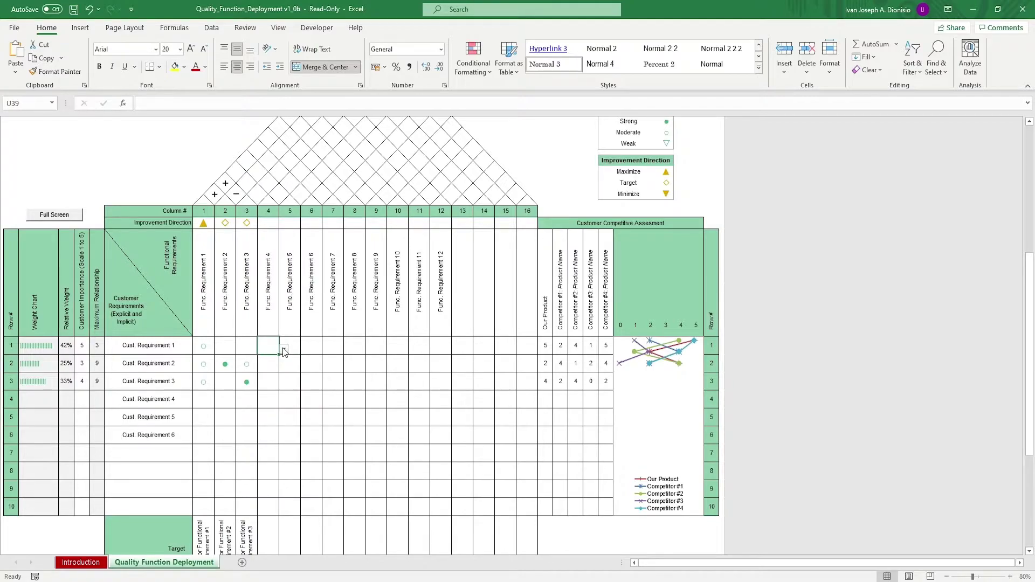
pyautogui.click(284, 350)
pyautogui.click(273, 363)
pyautogui.click(284, 349)
pyautogui.click(276, 360)
pyautogui.click(284, 349)
pyautogui.click(271, 367)
pyautogui.click(270, 364)
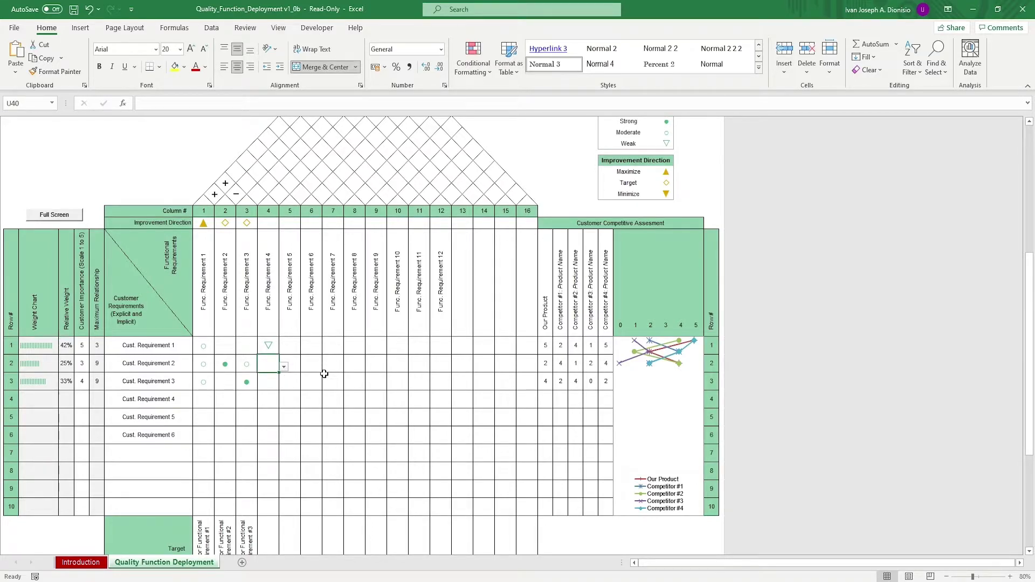
pyautogui.scroll(1, 324, 374)
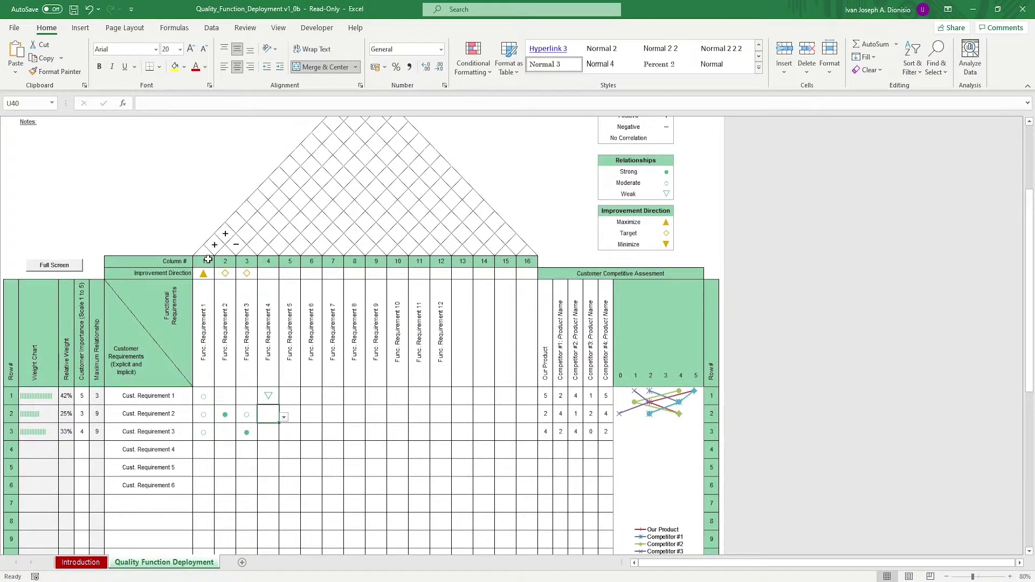
pyautogui.click(214, 244)
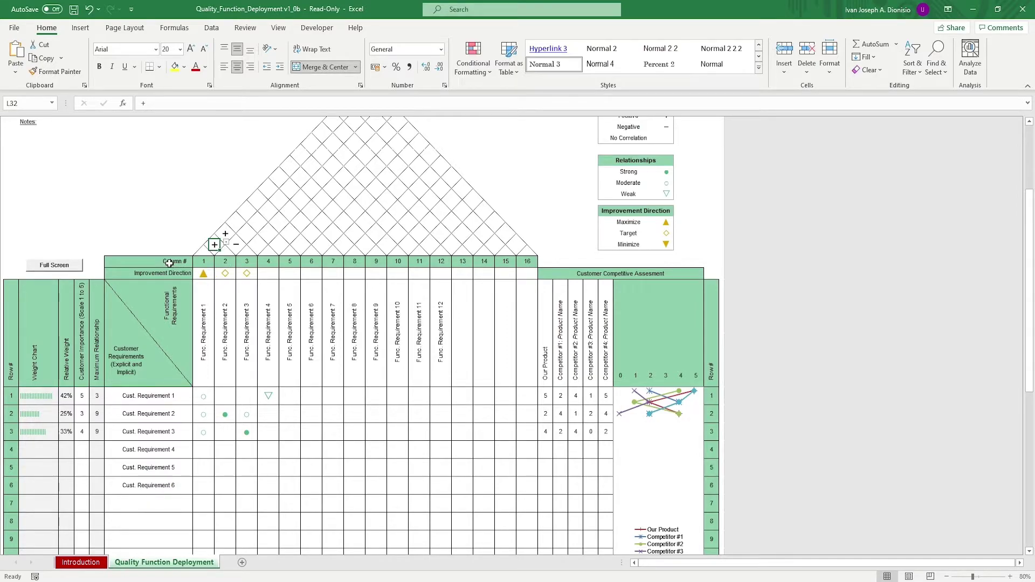
pyautogui.click(234, 247)
pyautogui.click(226, 233)
pyautogui.click(238, 231)
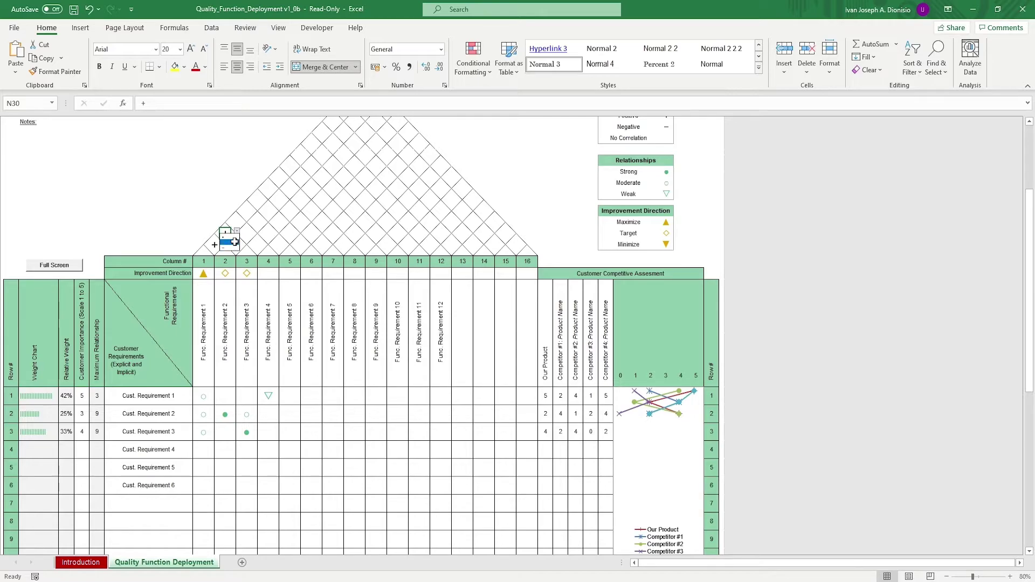
pyautogui.click(235, 234)
pyautogui.click(236, 231)
pyautogui.click(235, 240)
pyautogui.click(237, 231)
pyautogui.click(235, 238)
pyautogui.scroll(-2, 448, 320)
pyautogui.moveTo(545, 328); pyautogui.dragTo(606, 490)
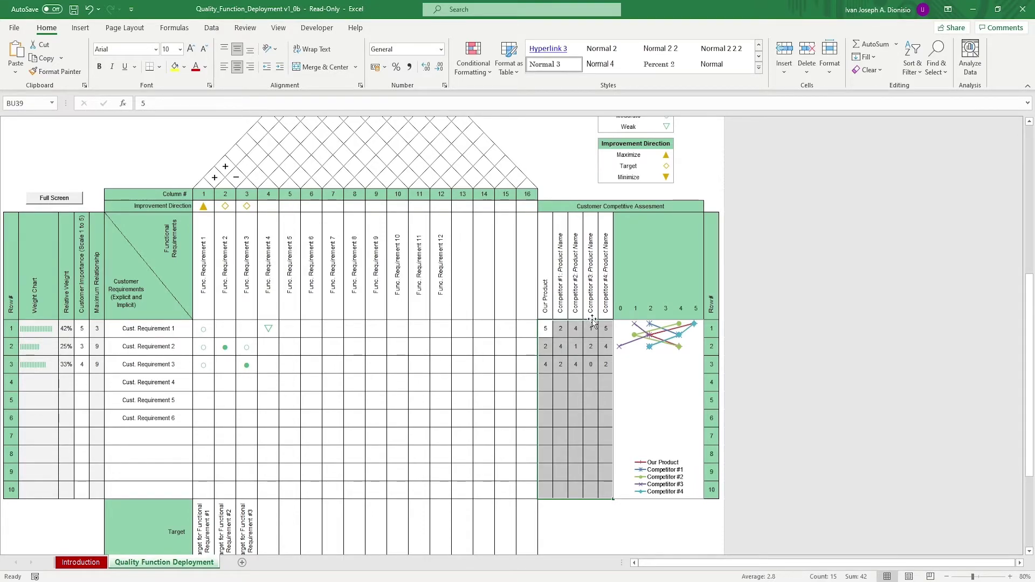
pyautogui.click(657, 349)
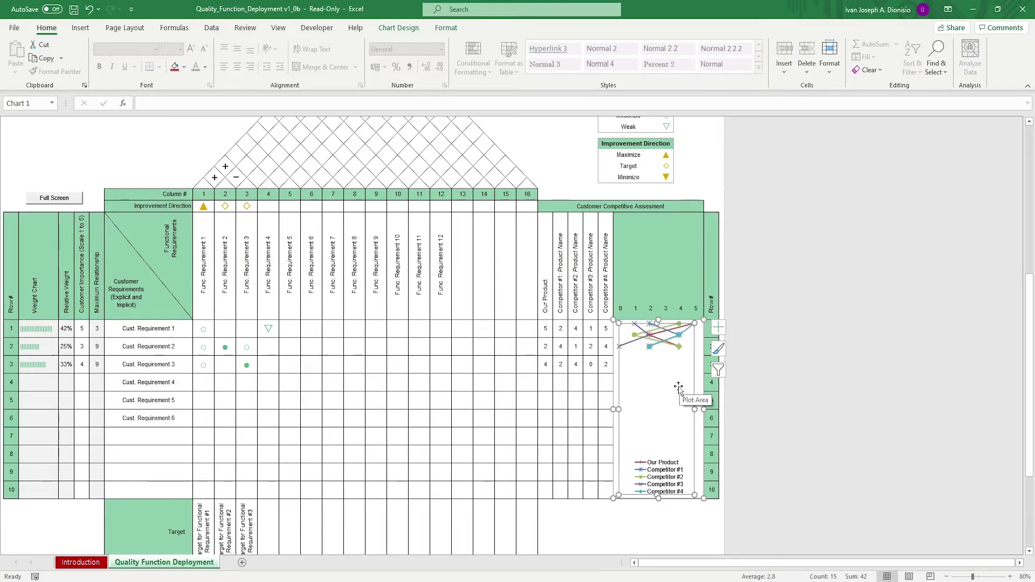
pyautogui.scroll(-2, 678, 387)
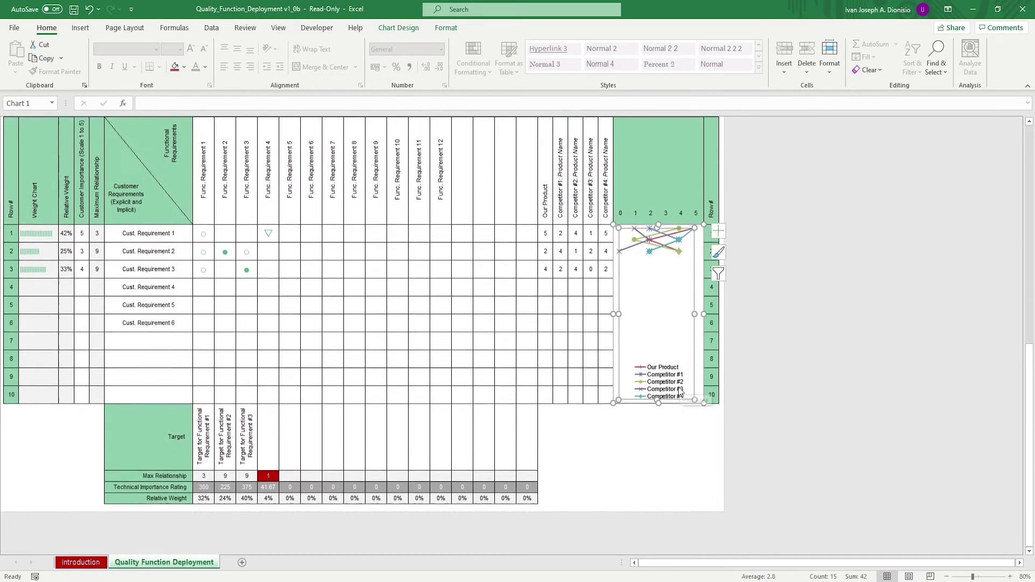
pyautogui.click(210, 440)
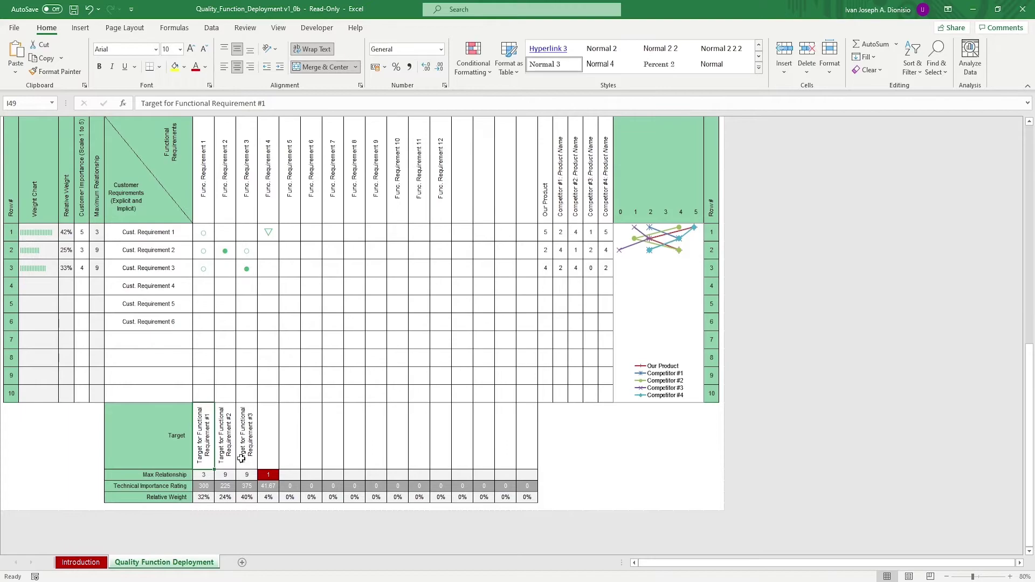
pyautogui.click(206, 486)
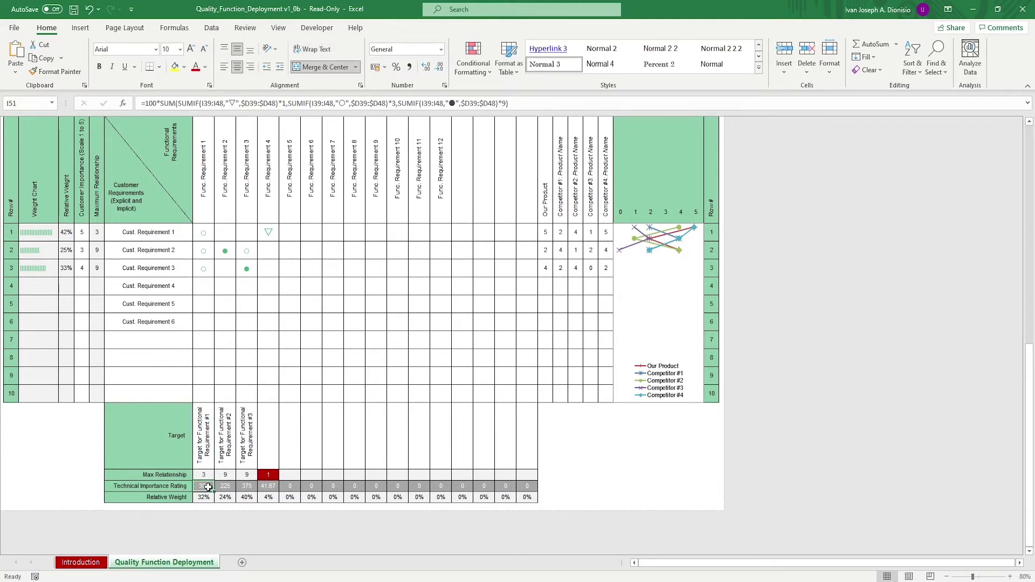
pyautogui.click(221, 487)
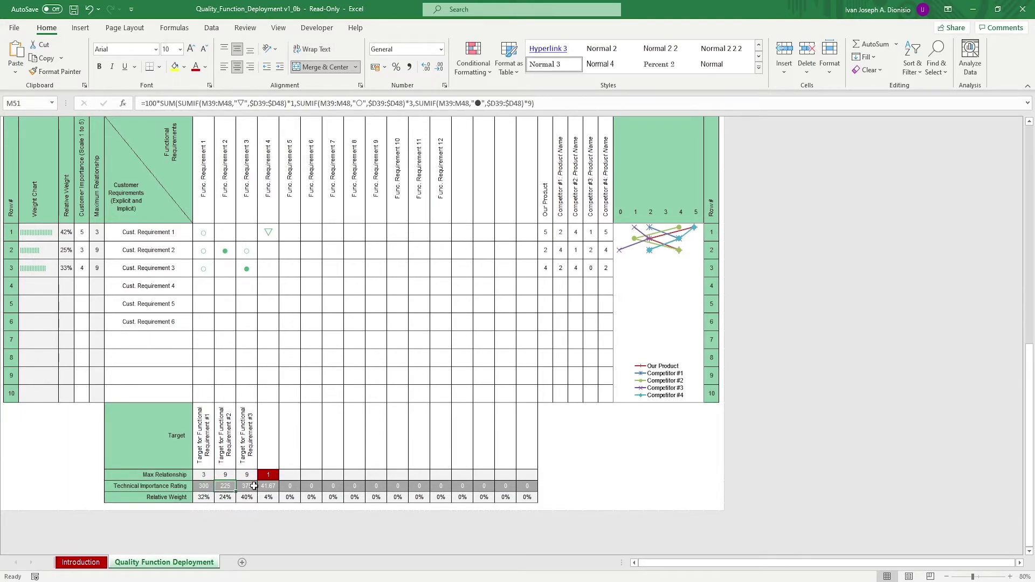
pyautogui.click(248, 487)
pyautogui.click(262, 487)
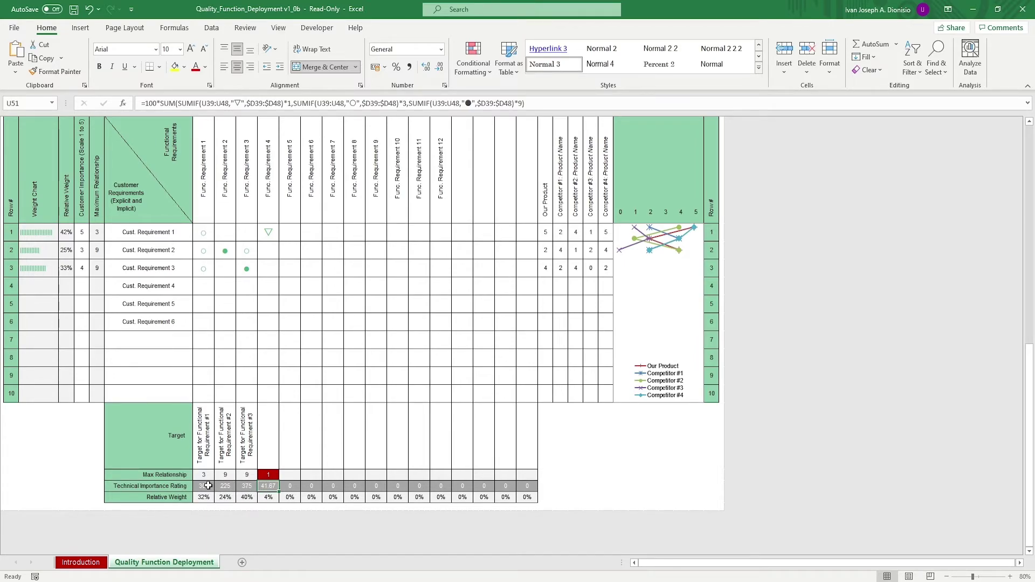
# Check the directions of columns 1–3, then set U36 for Func. Requirement 4 to ▼ Minimize
pyautogui.scroll(3, 155, 465)
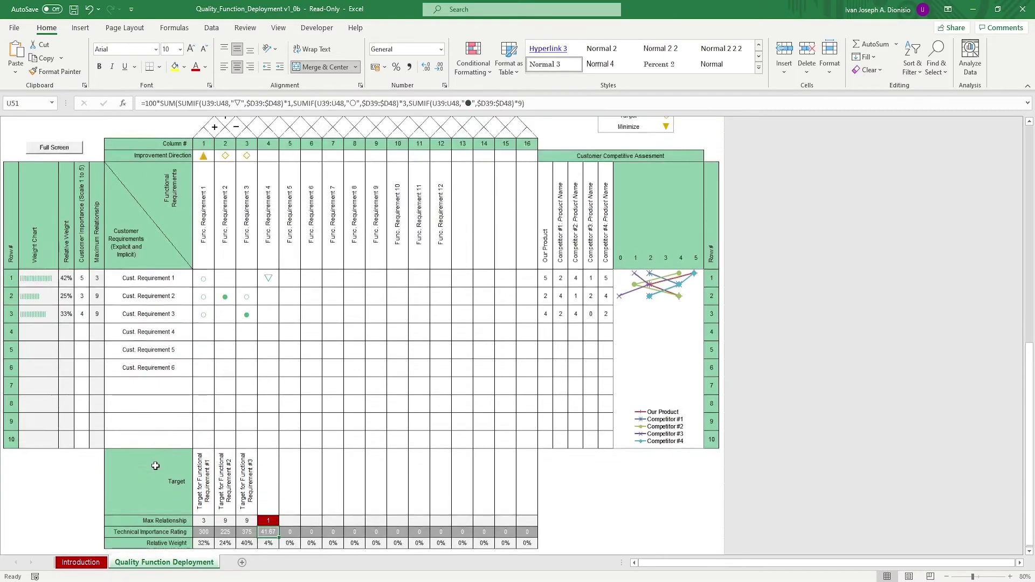
pyautogui.click(204, 206)
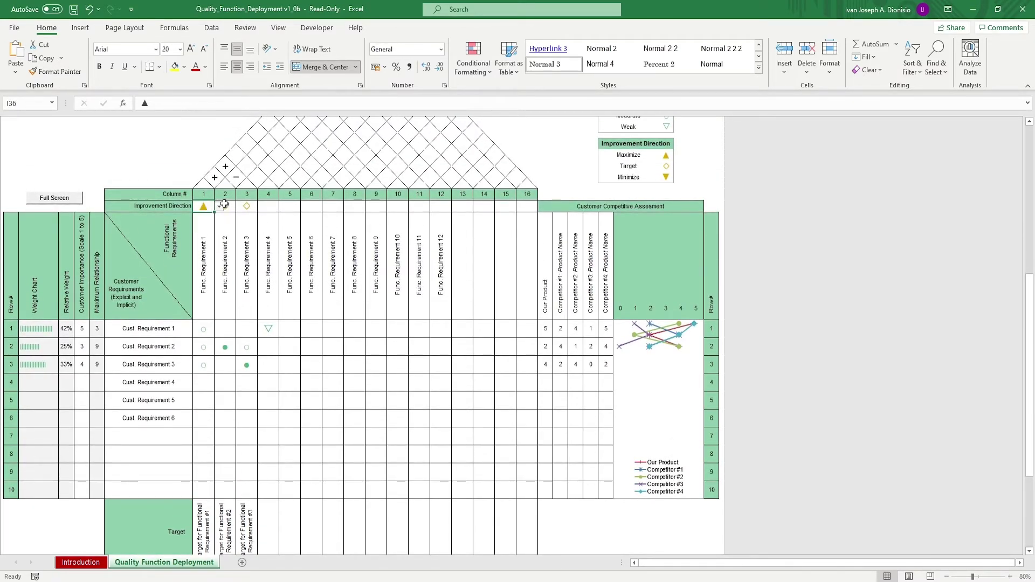
pyautogui.click(227, 210)
pyautogui.click(247, 207)
pyautogui.click(269, 206)
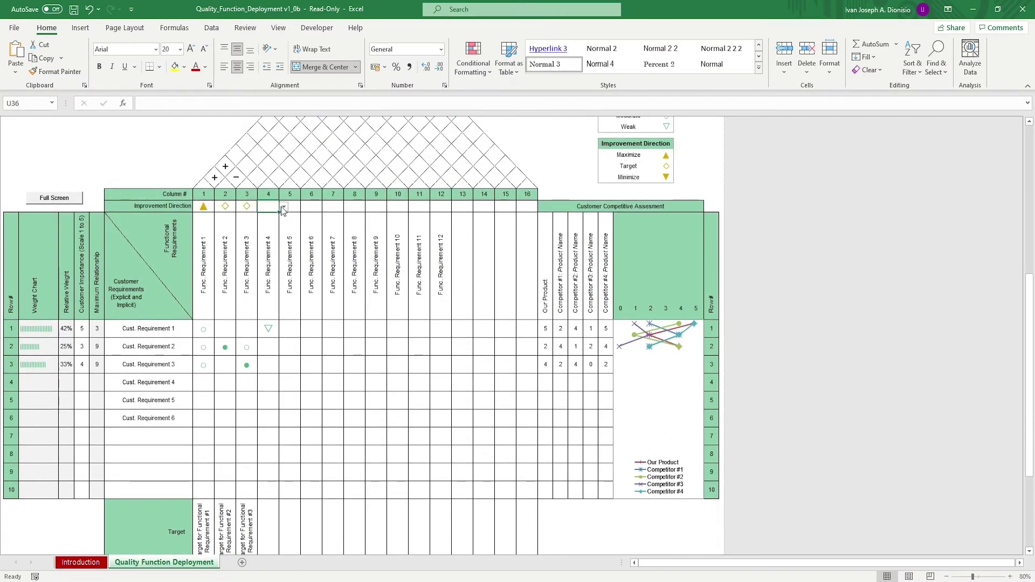
pyautogui.click(284, 206)
pyautogui.click(277, 227)
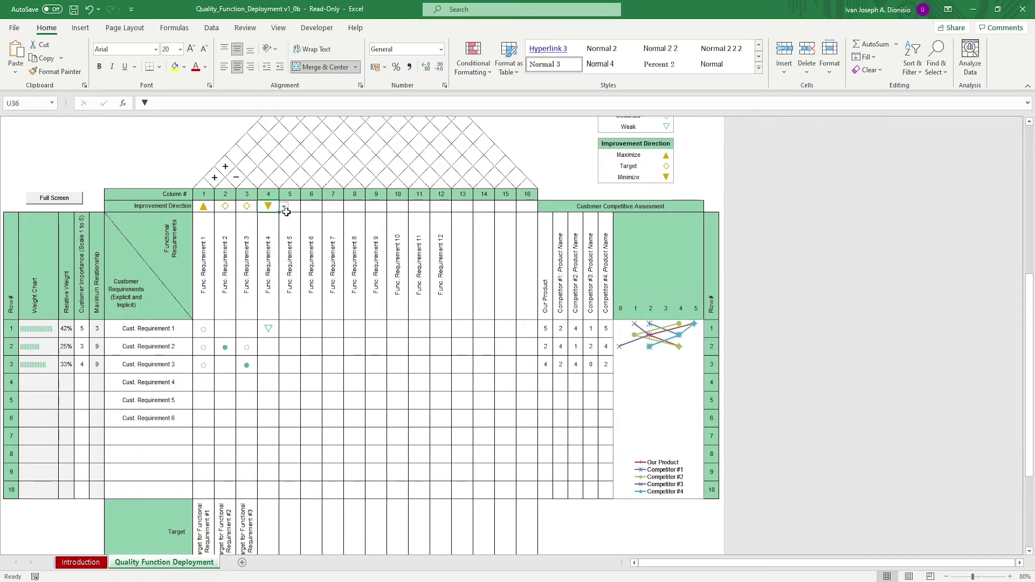